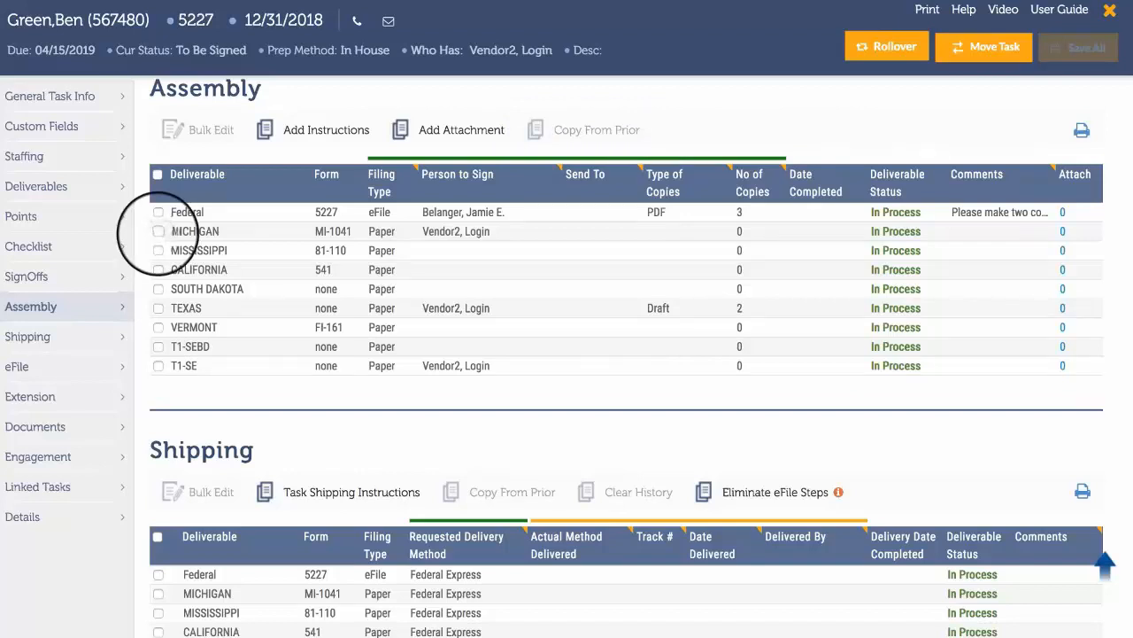
Bulk edit the Michigan, Mississippi and Texas assembly deliverables, setting the filing method to eFile and the type of copies to Final.
click(157, 232)
click(157, 251)
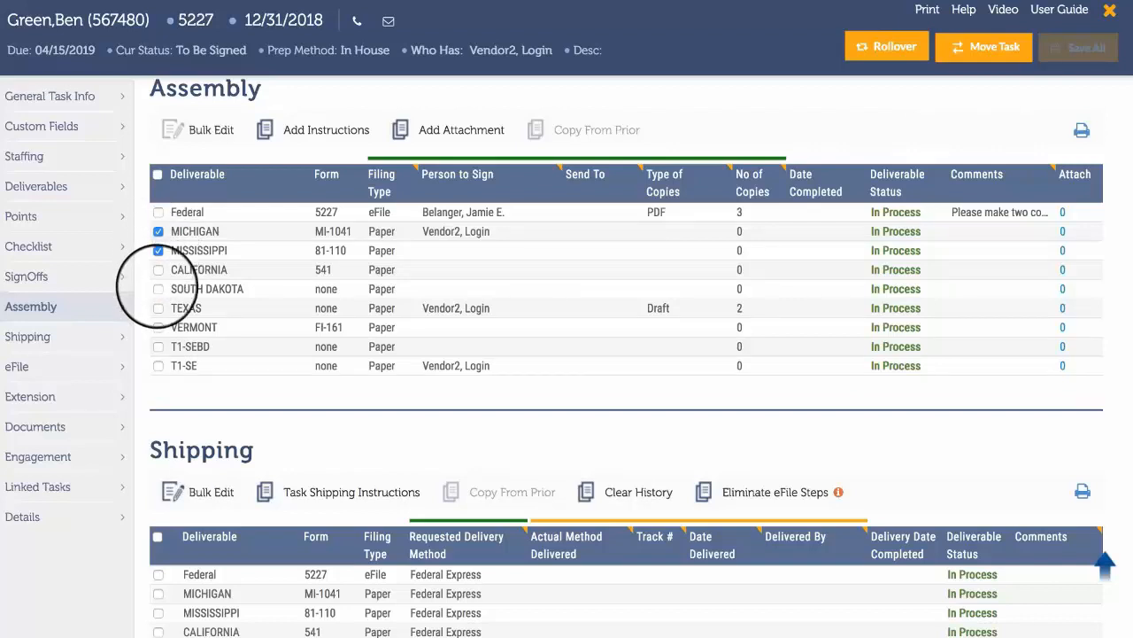
click(158, 308)
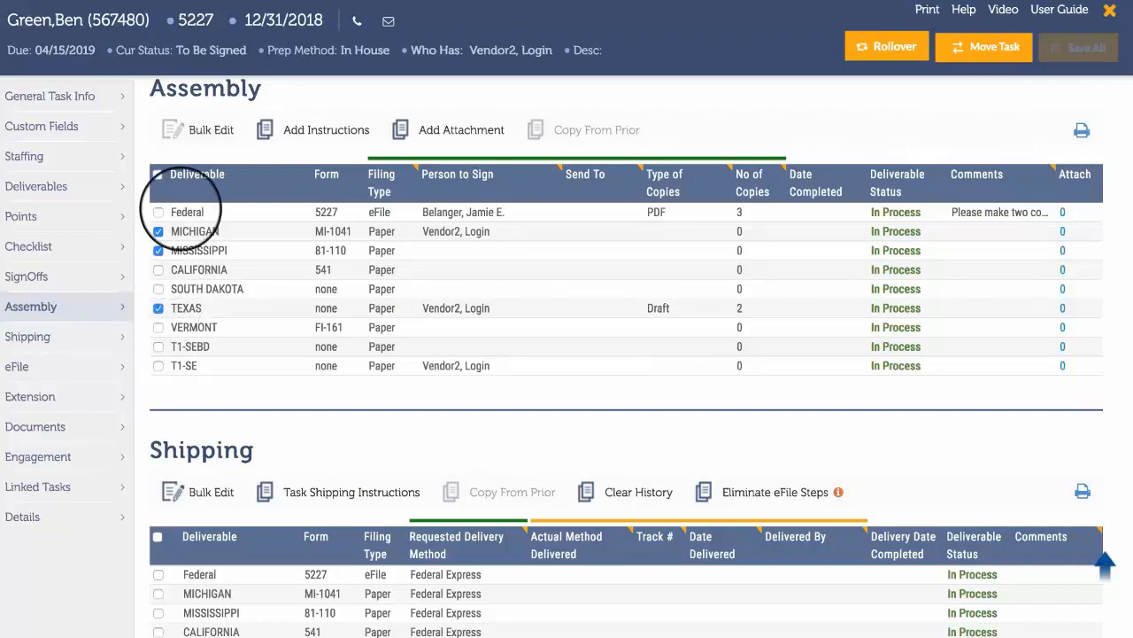
click(203, 131)
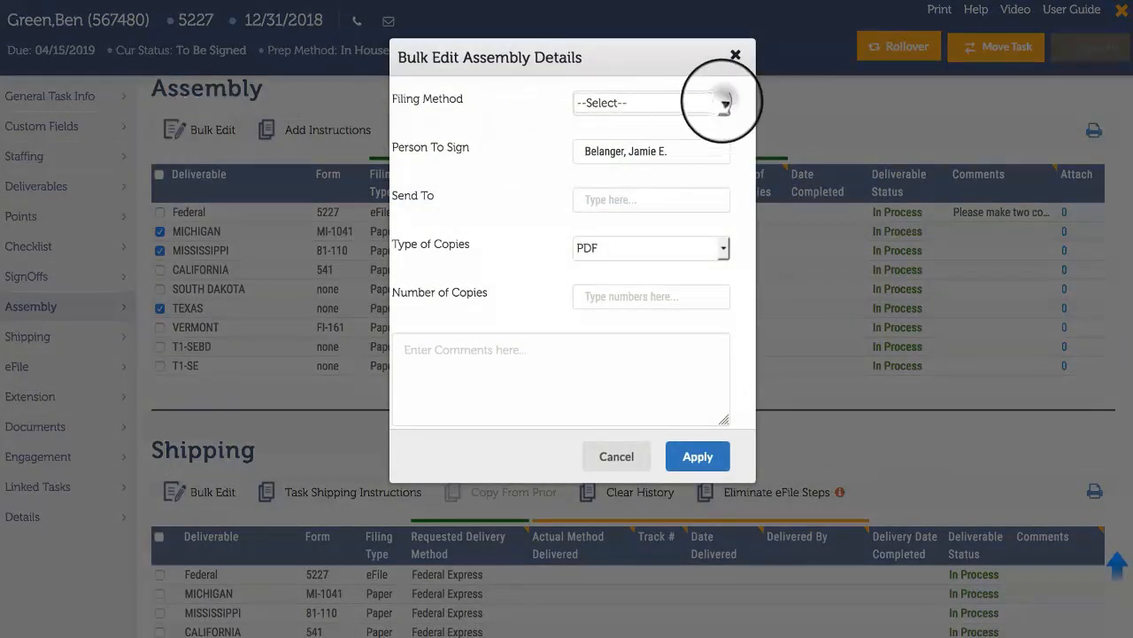
click(724, 102)
click(718, 125)
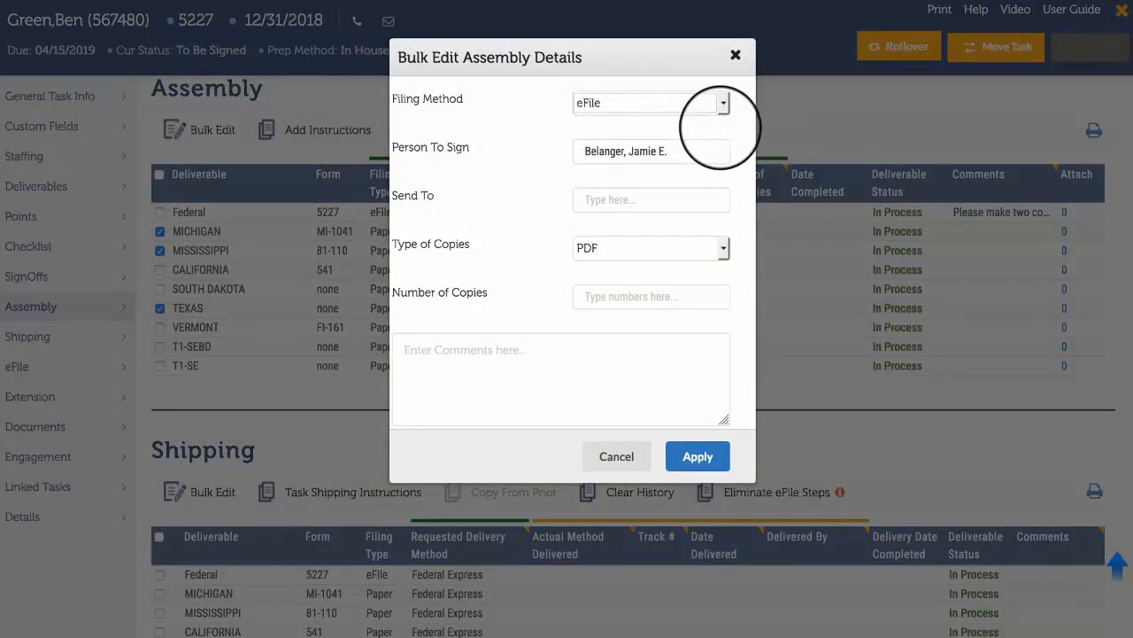
click(721, 248)
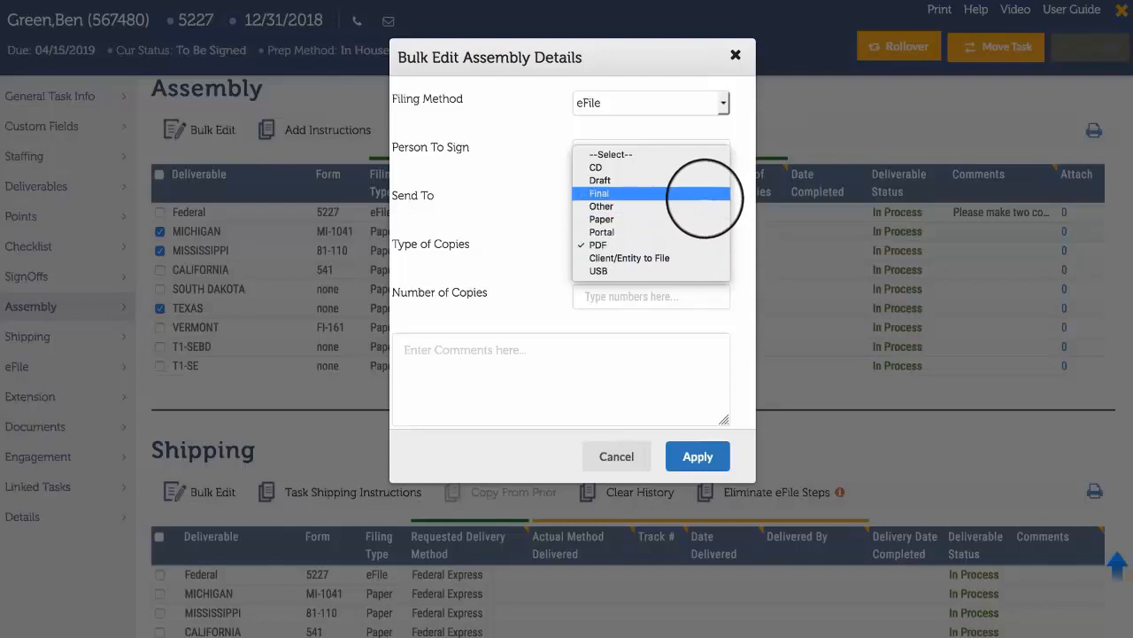
click(712, 194)
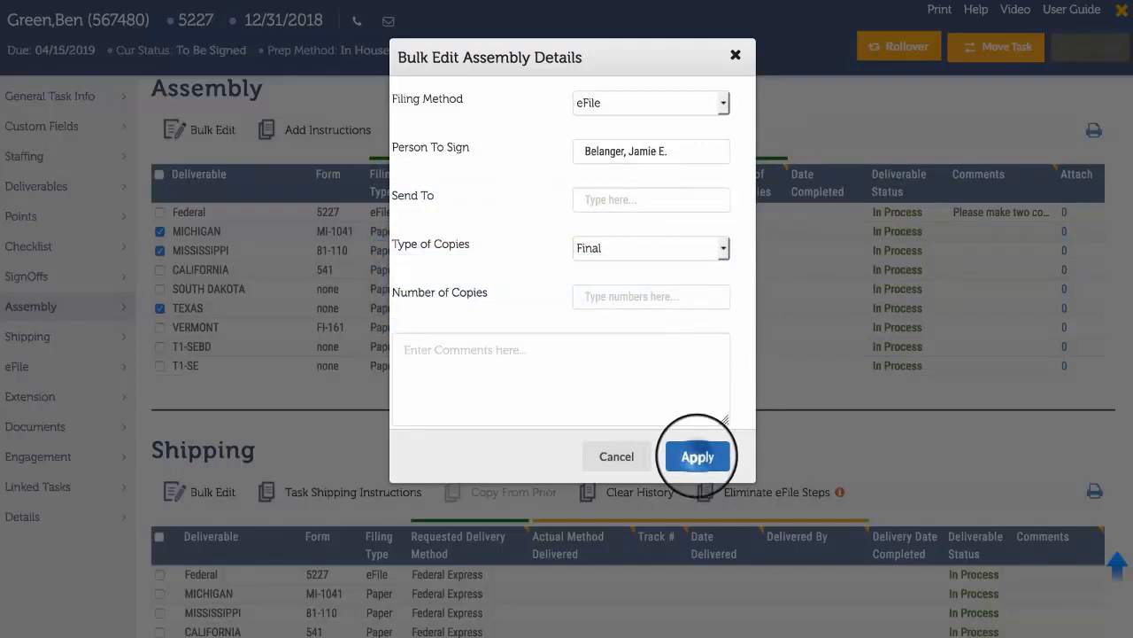
click(698, 456)
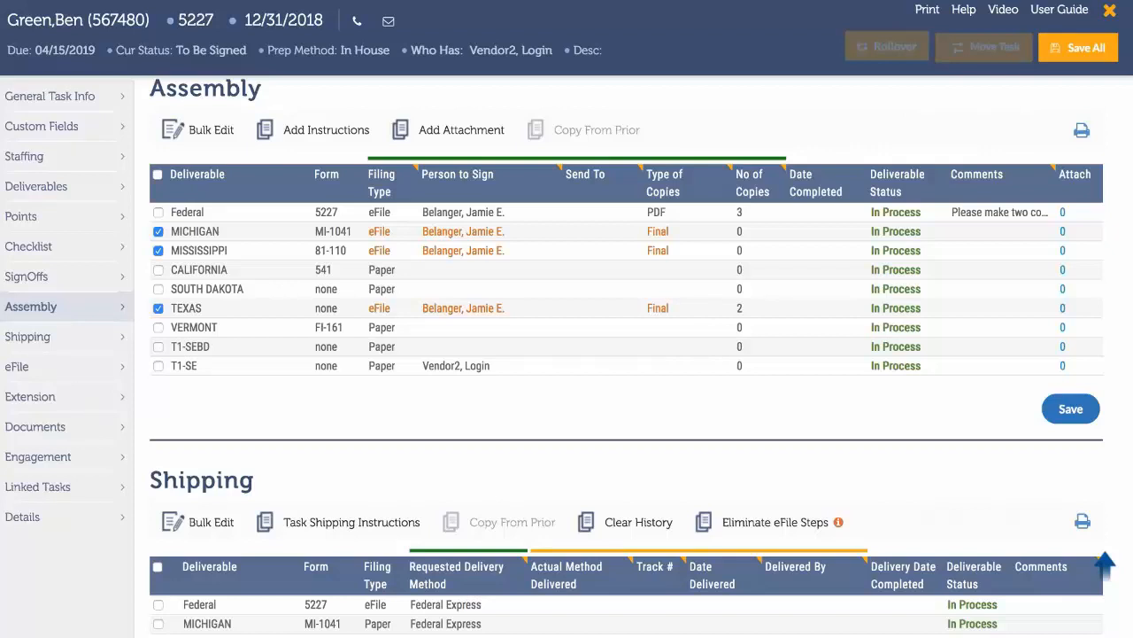
Fill Mississippi's Final type of copies down to California and South Dakota, and save the assembly changes.
click(724, 252)
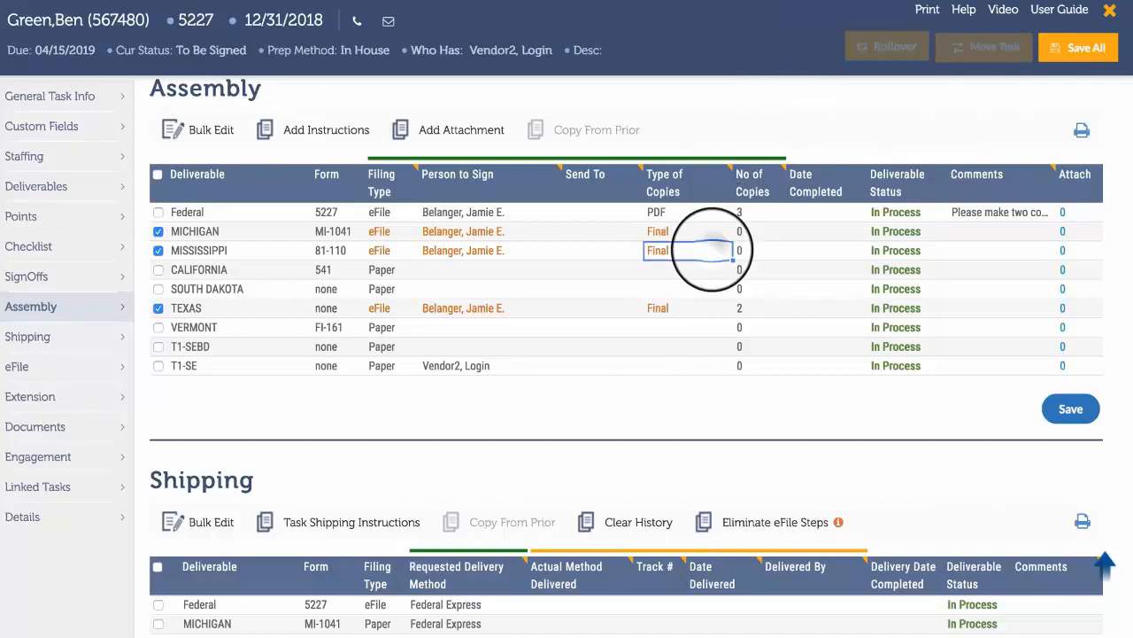
drag(733, 260, 732, 287)
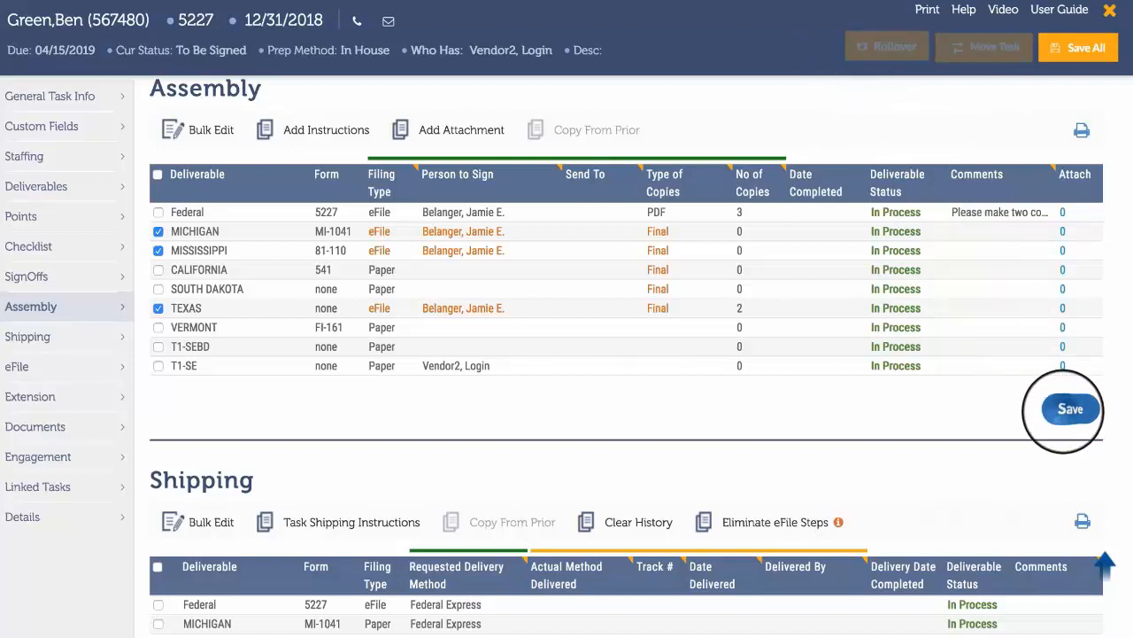
click(1070, 409)
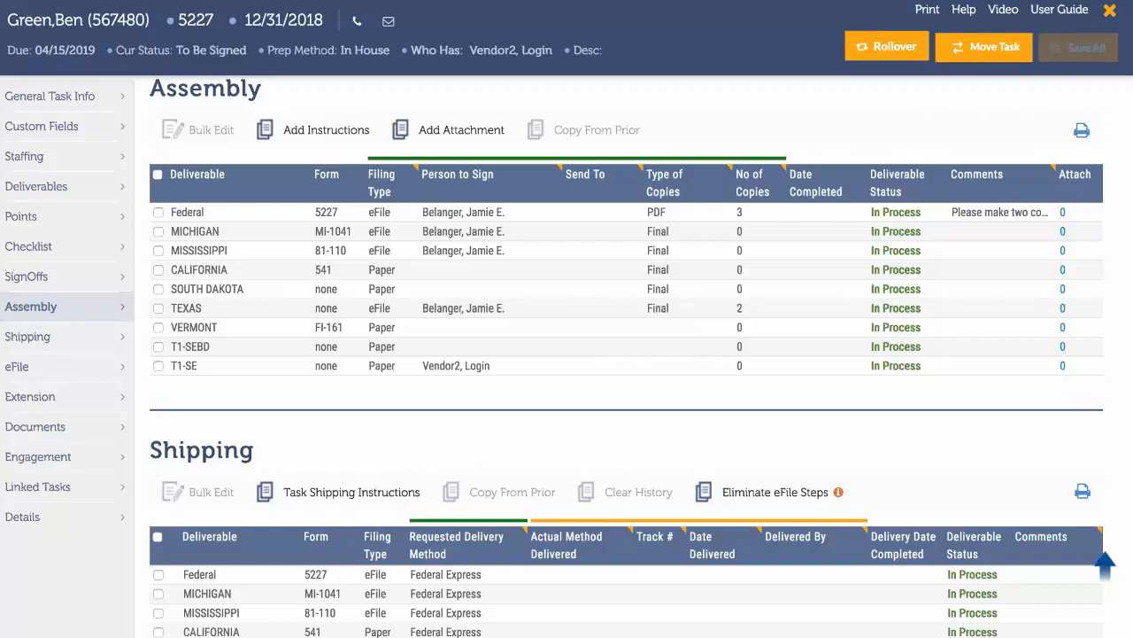
Add and save the general assembly instruction "File each task.".
click(333, 127)
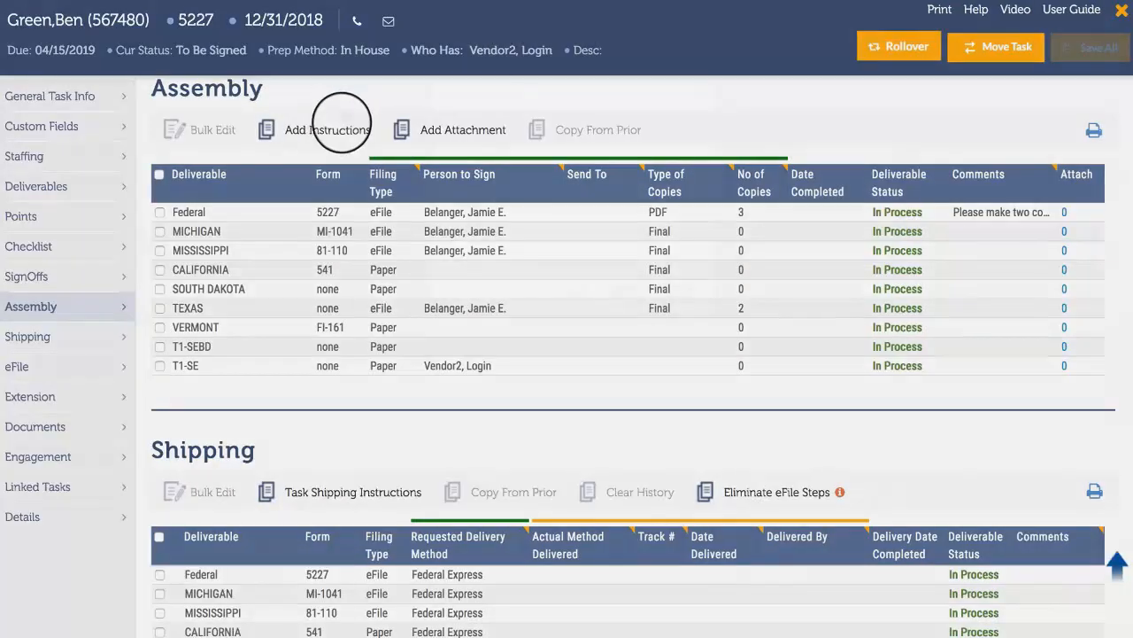
text(File each task.)
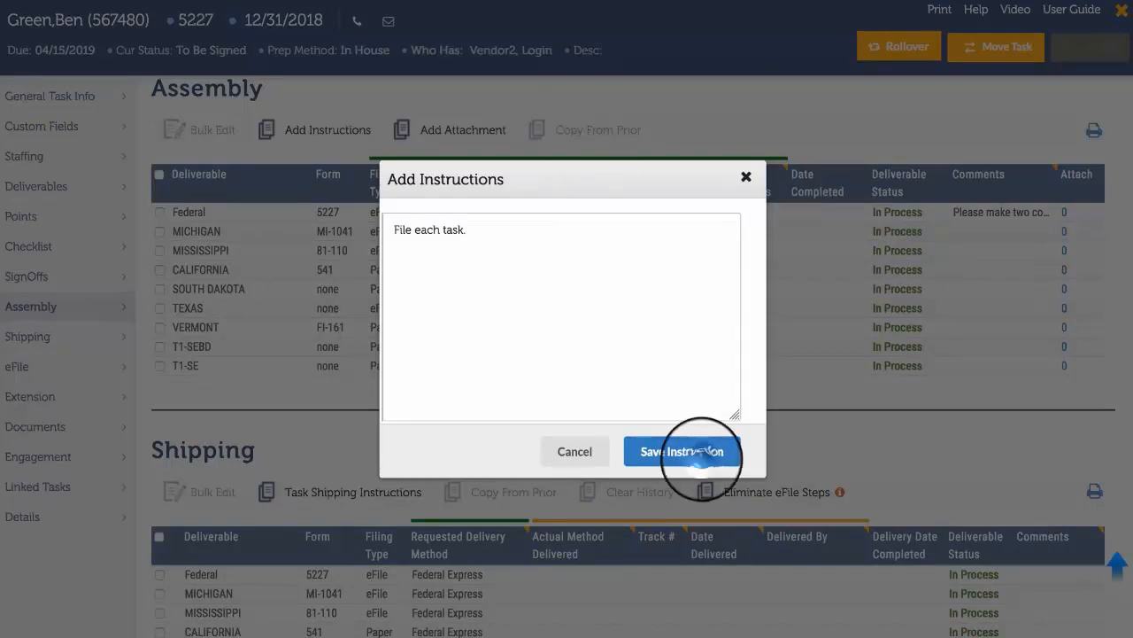
click(680, 451)
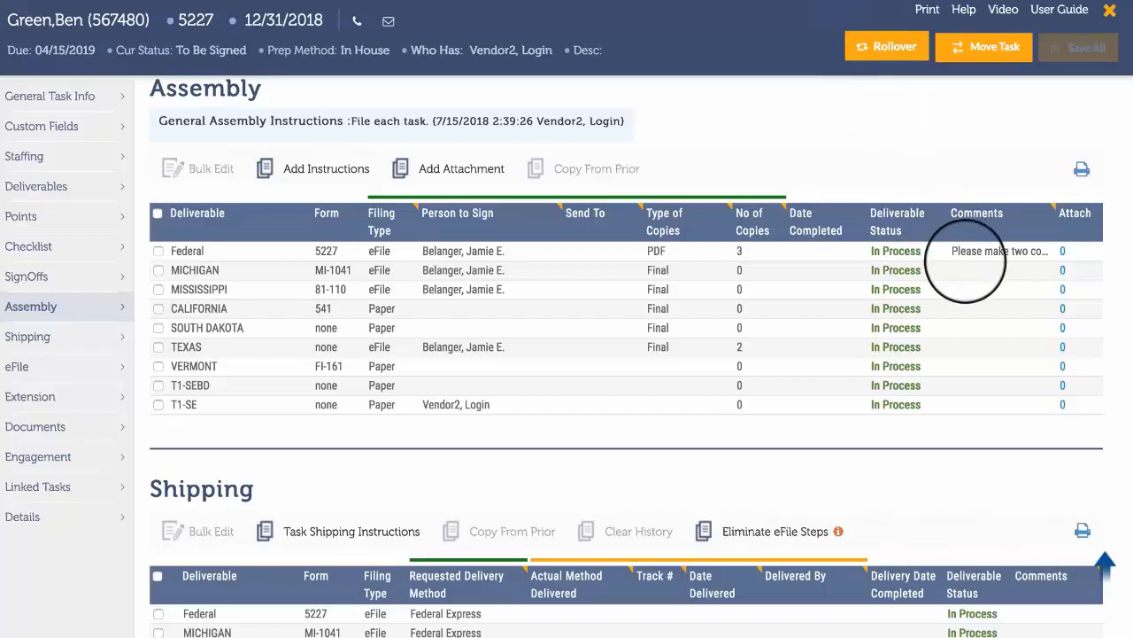
Add the assembly comment "Send paper copy." to the Michigan deliverable.
click(969, 270)
text(Send paper)
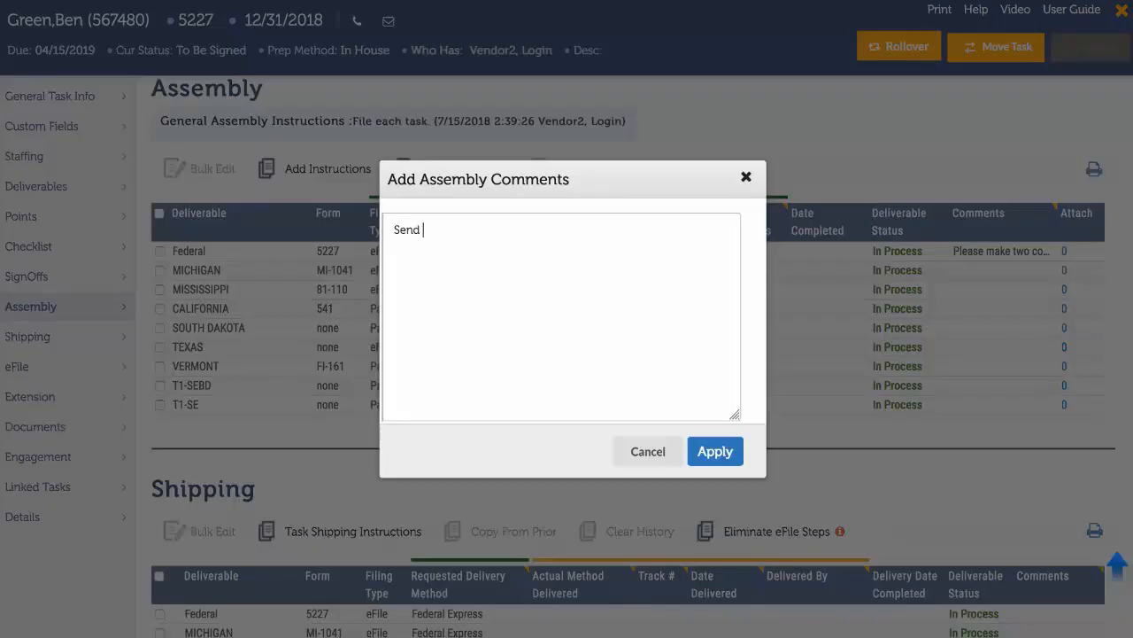
text( copy)
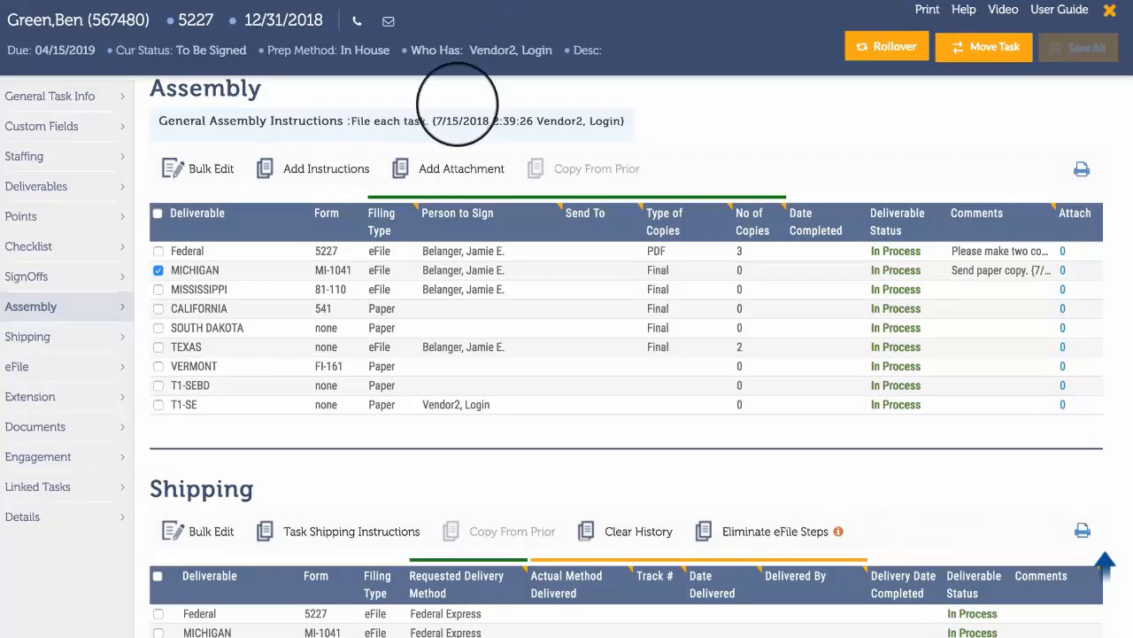
Add the existing attachment types W-2 and Tax Returns to the Michigan deliverable's attachment list.
click(456, 168)
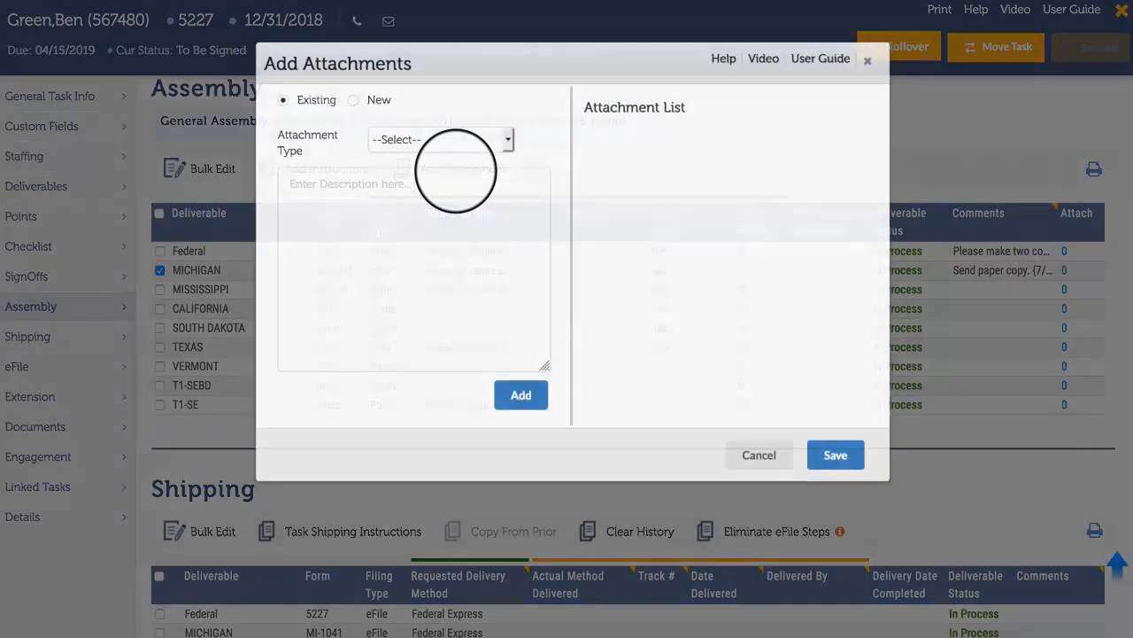
click(494, 142)
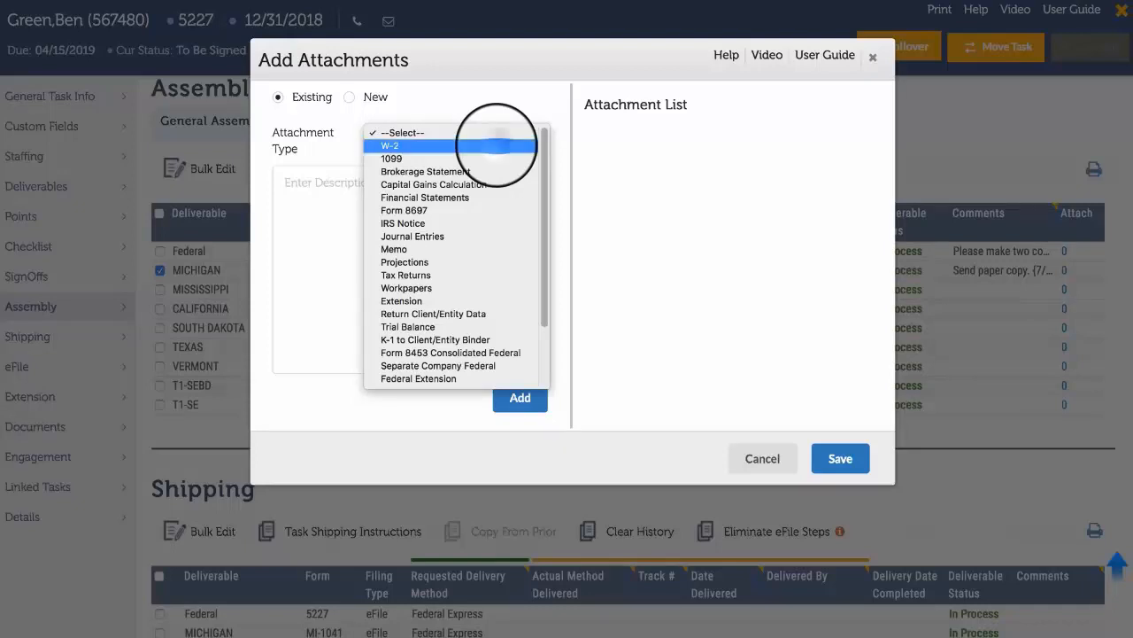
click(497, 145)
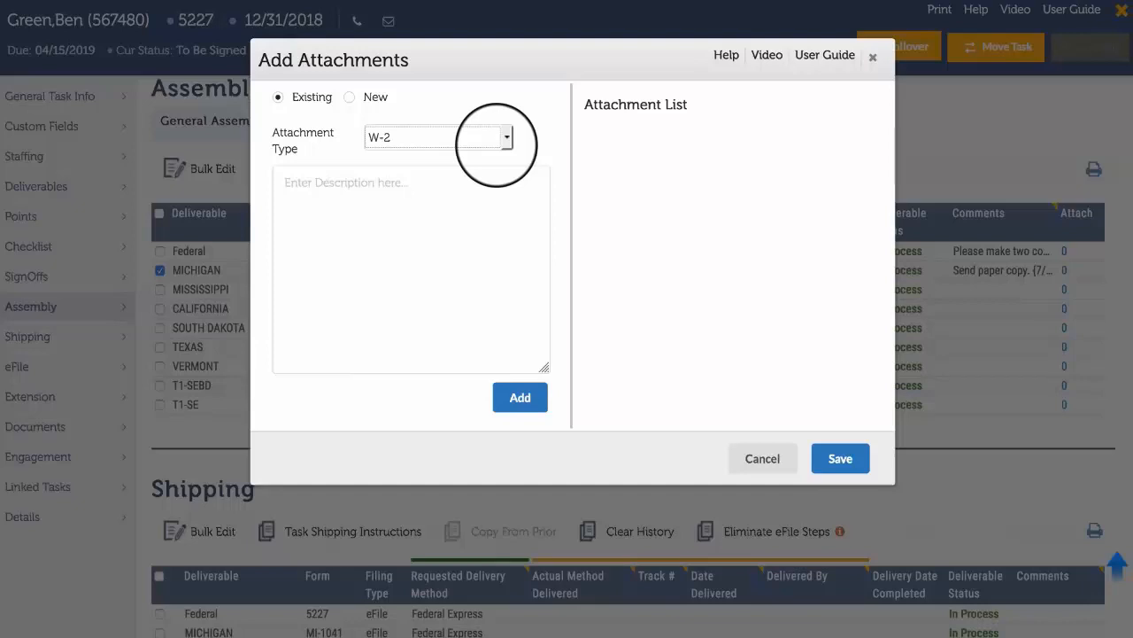
click(520, 403)
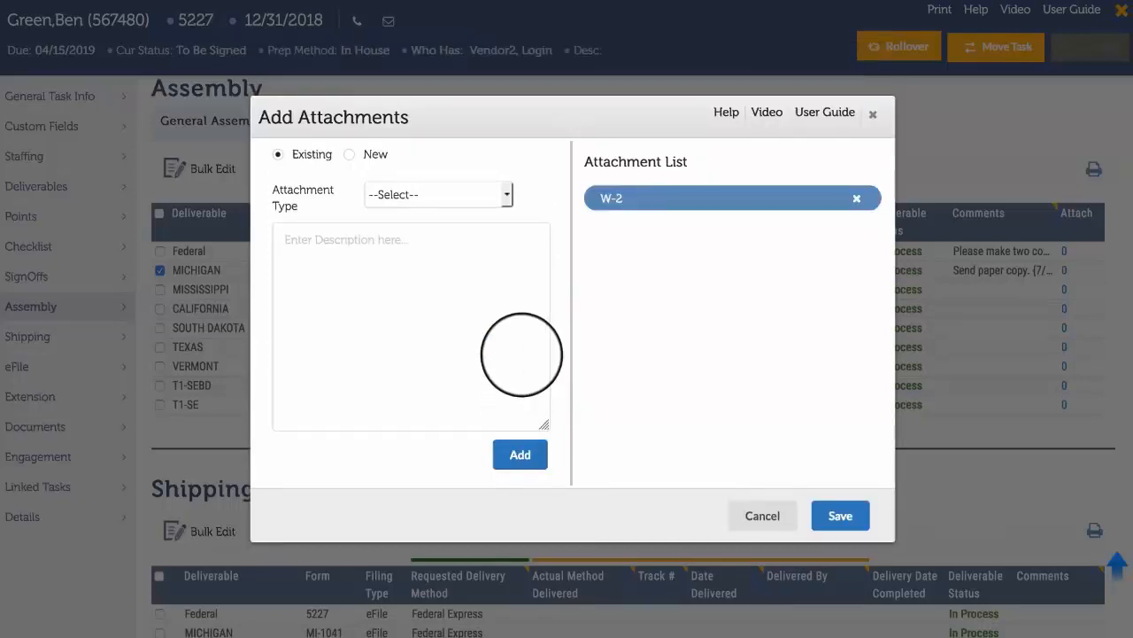
click(501, 194)
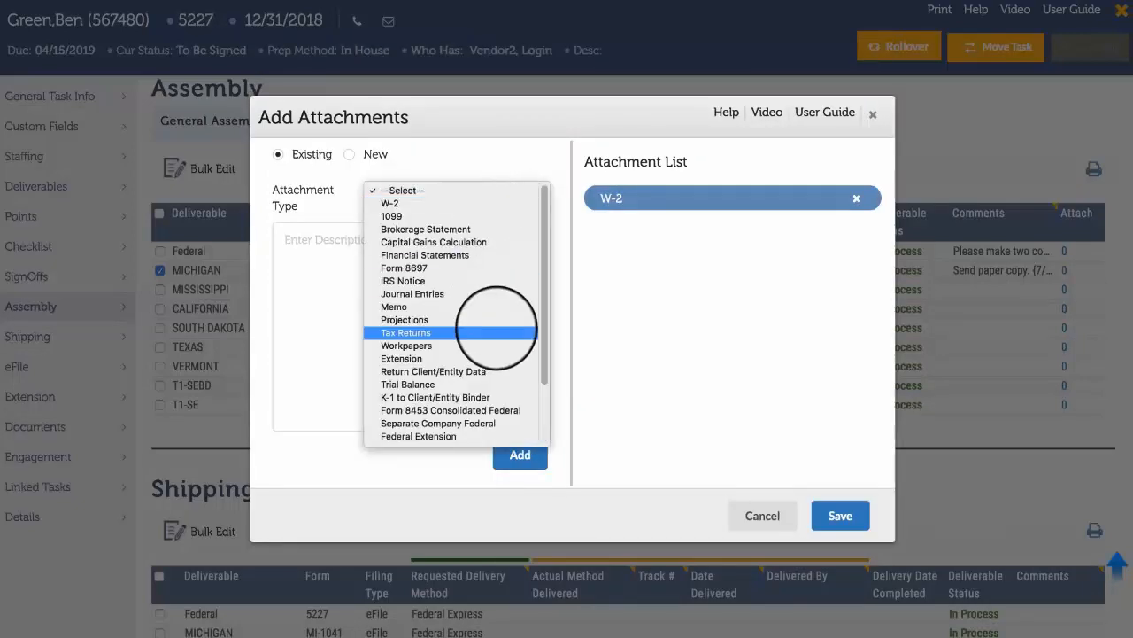
click(497, 332)
click(520, 454)
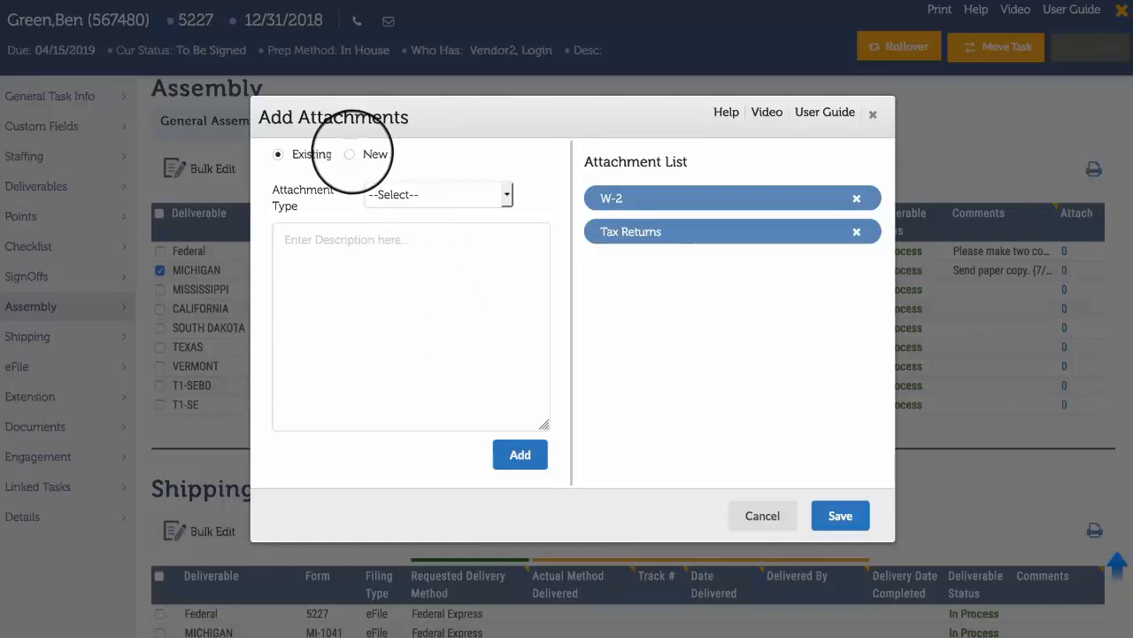
Add a new attachment type "Construction report" with the description "Yearly construction report." and save Michigan's attachments.
click(350, 154)
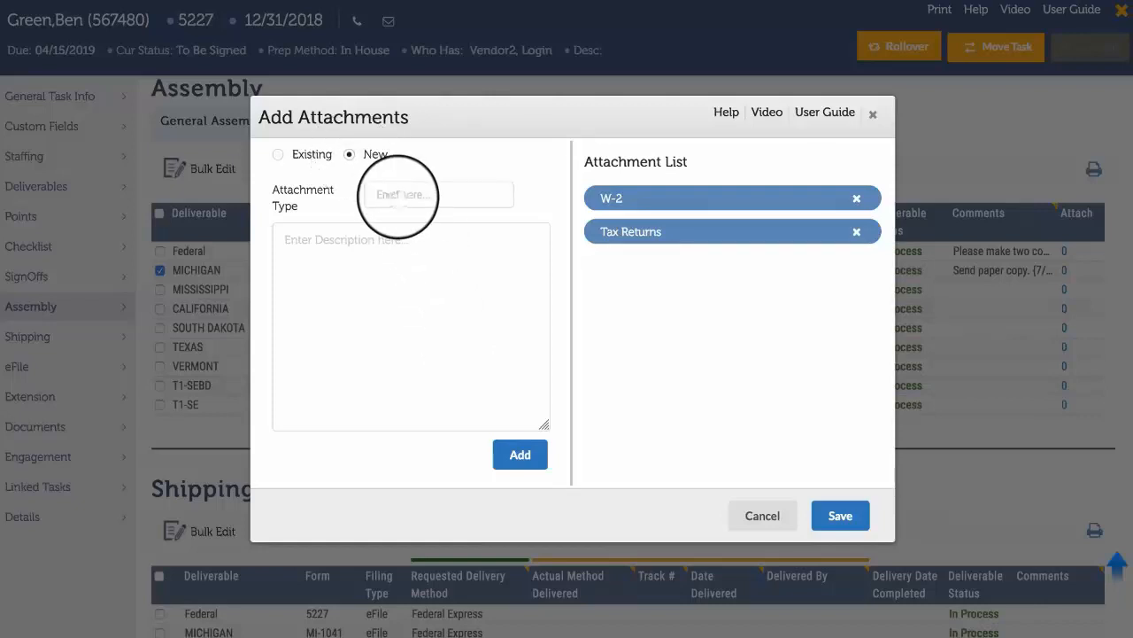
click(396, 196)
text(Construction report)
key(Tab)
text(Y)
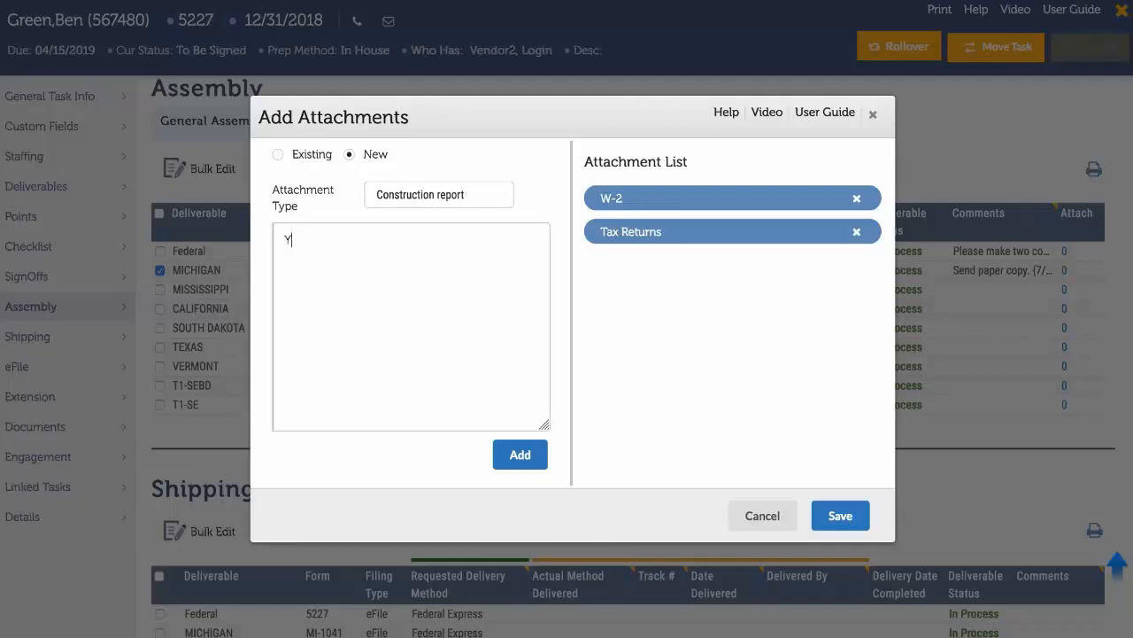
text(early construction report.)
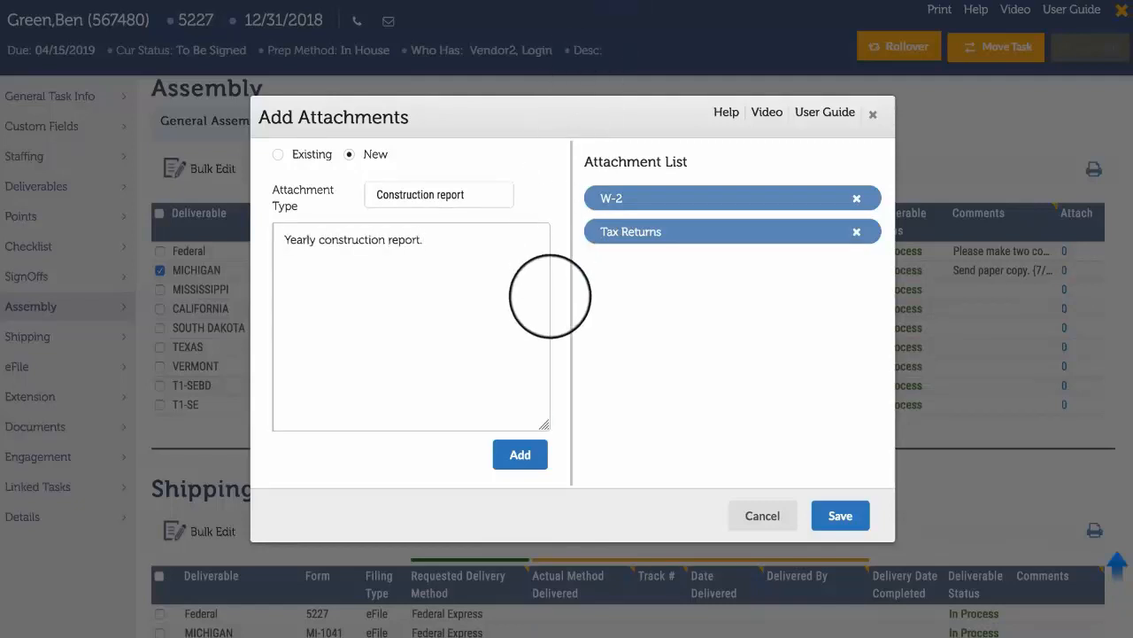
click(523, 457)
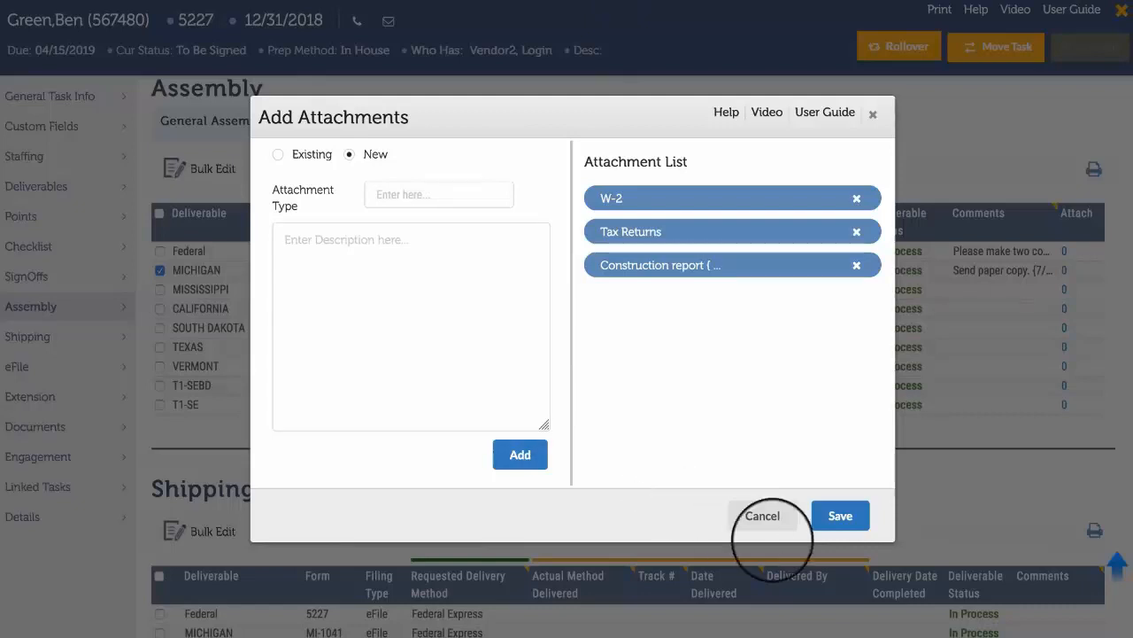
click(840, 515)
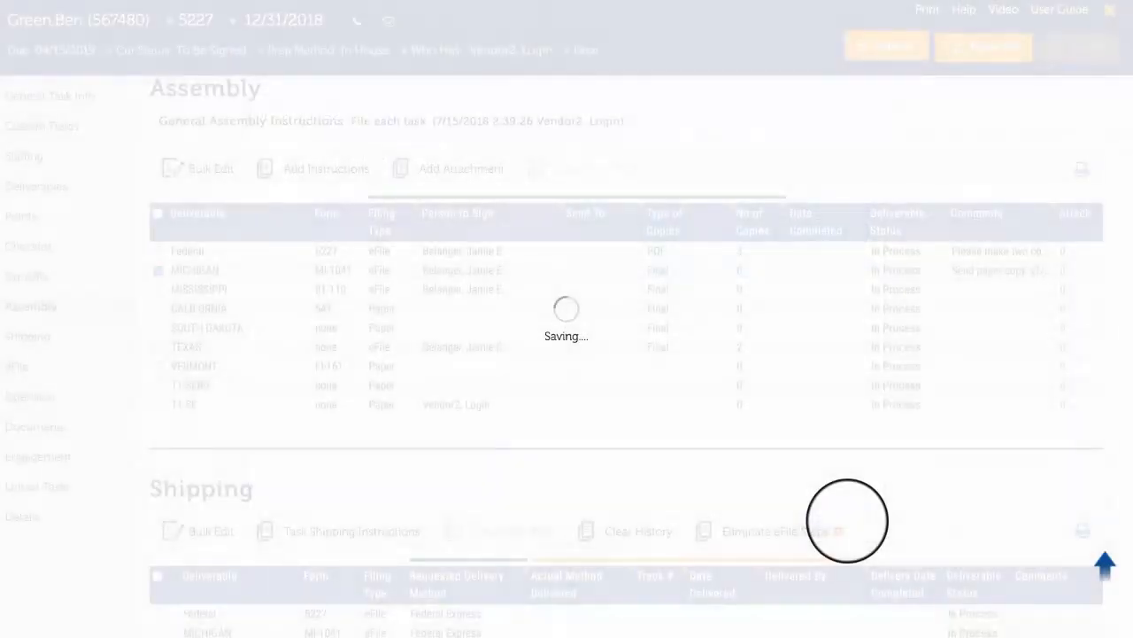